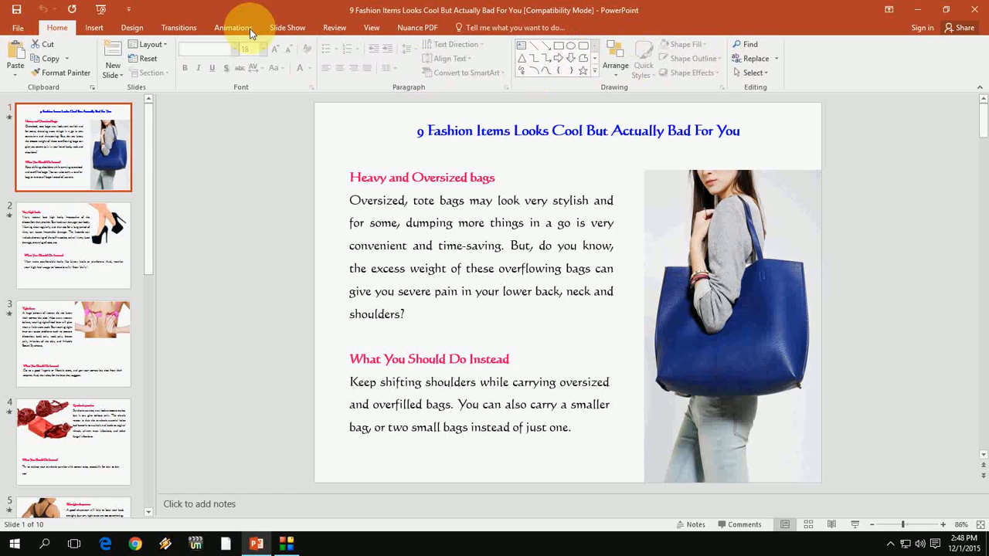
# - Start a Save As to the Desktop and review the available file types before cancelling
pyautogui.click(18, 29)
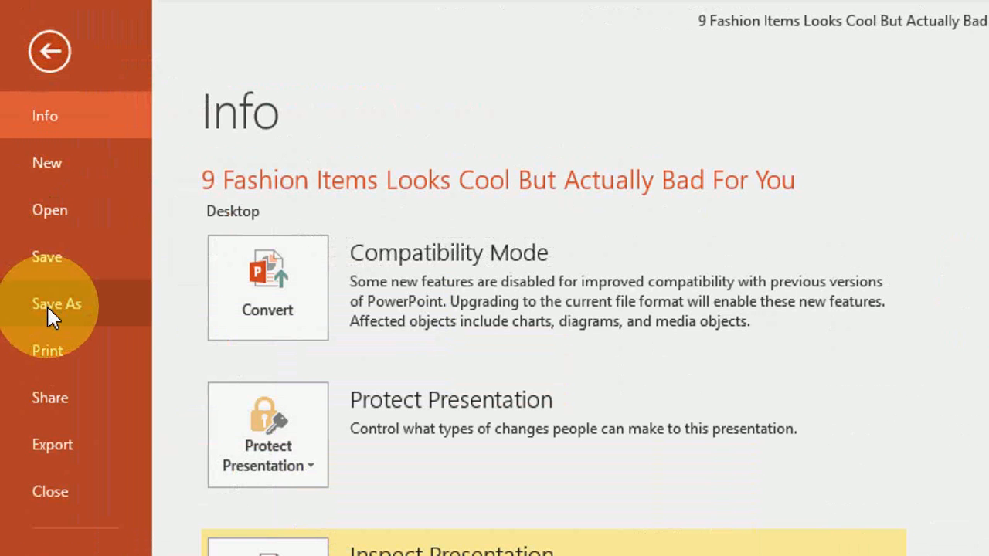
pyautogui.click(44, 304)
pyautogui.click(302, 384)
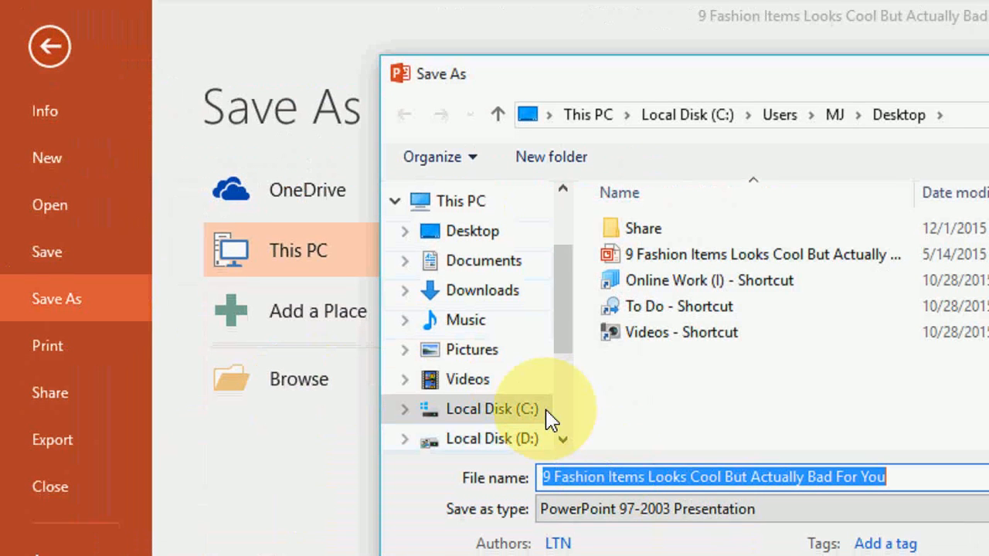
pyautogui.click(472, 236)
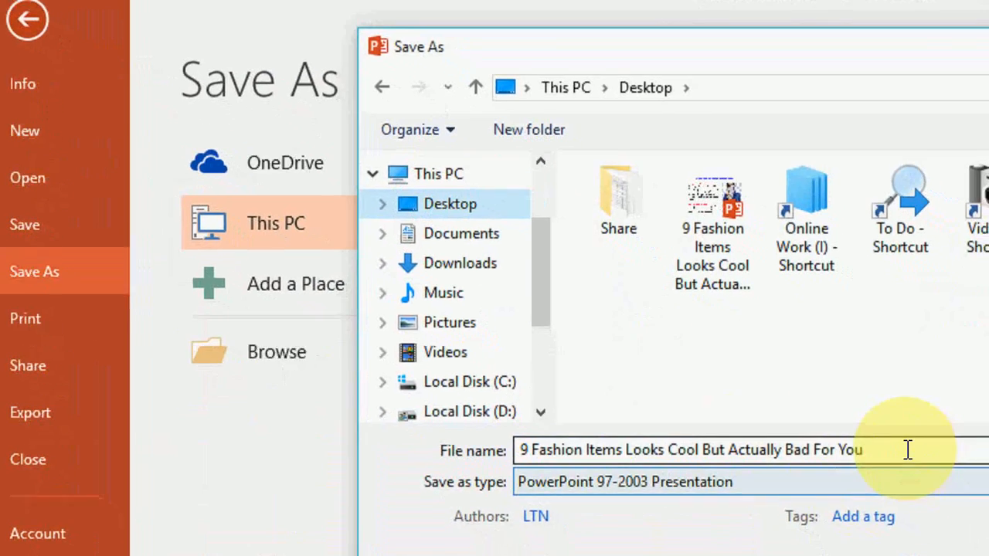
pyautogui.click(896, 463)
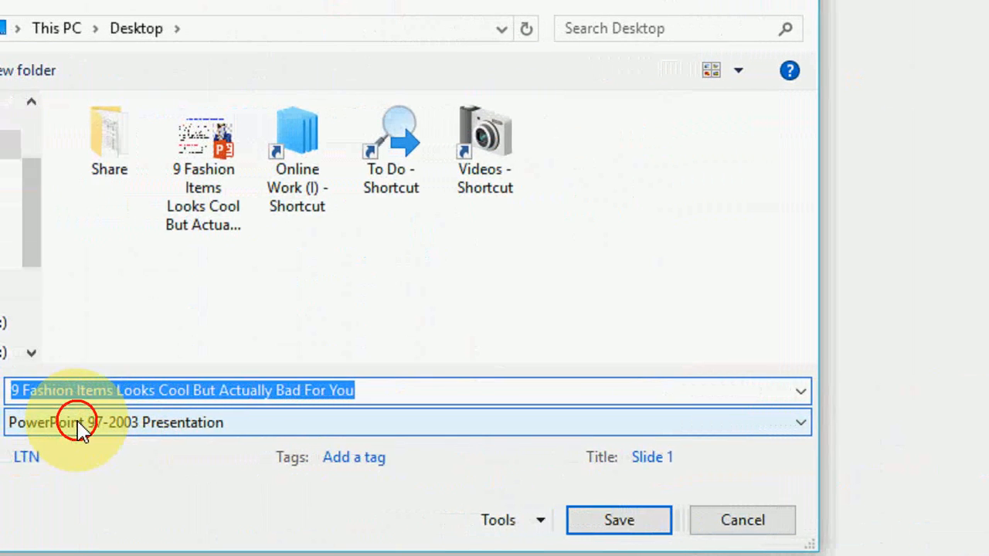
pyautogui.click(69, 425)
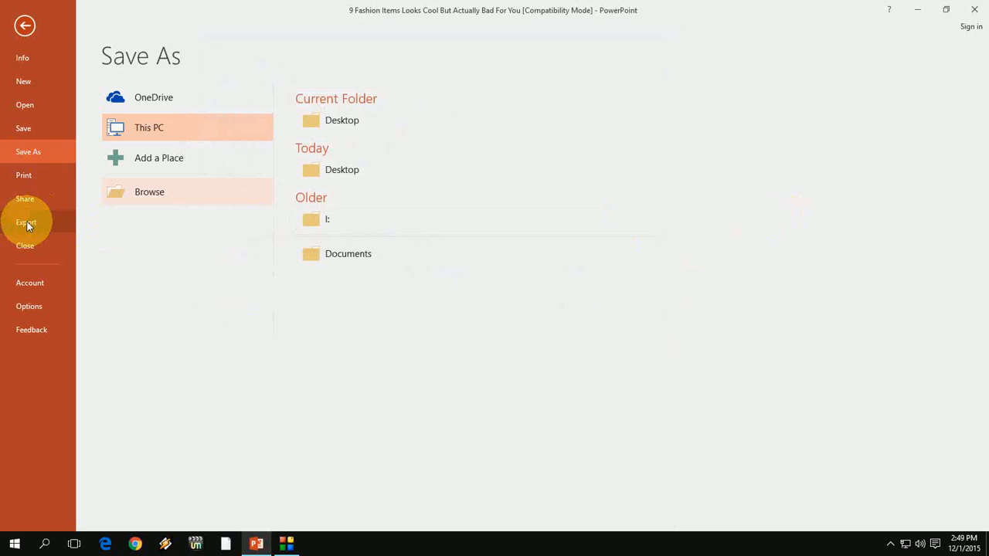
# - Review Create a Video export settings, keeping Internet Quality and the recorded timings option
pyautogui.click(26, 224)
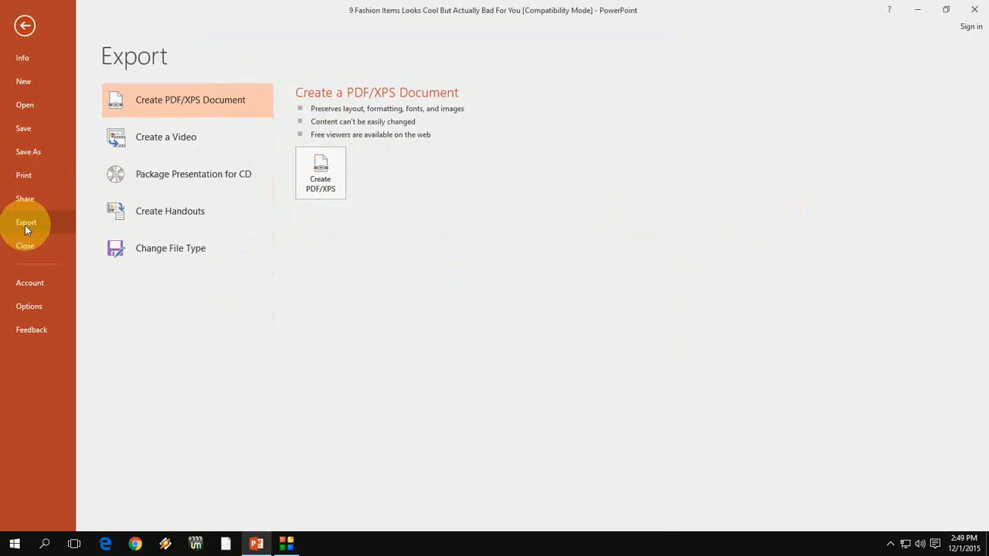
pyautogui.click(162, 145)
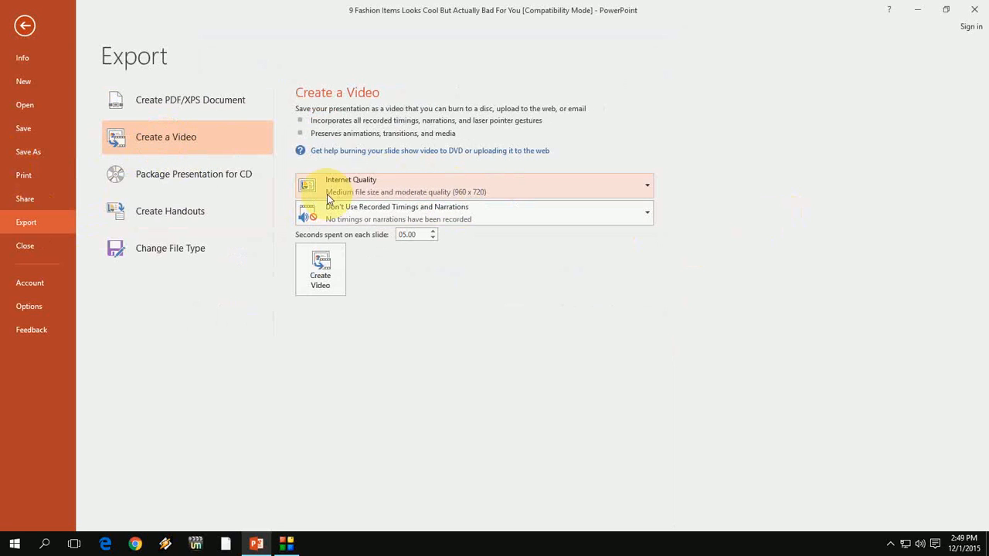
pyautogui.click(383, 192)
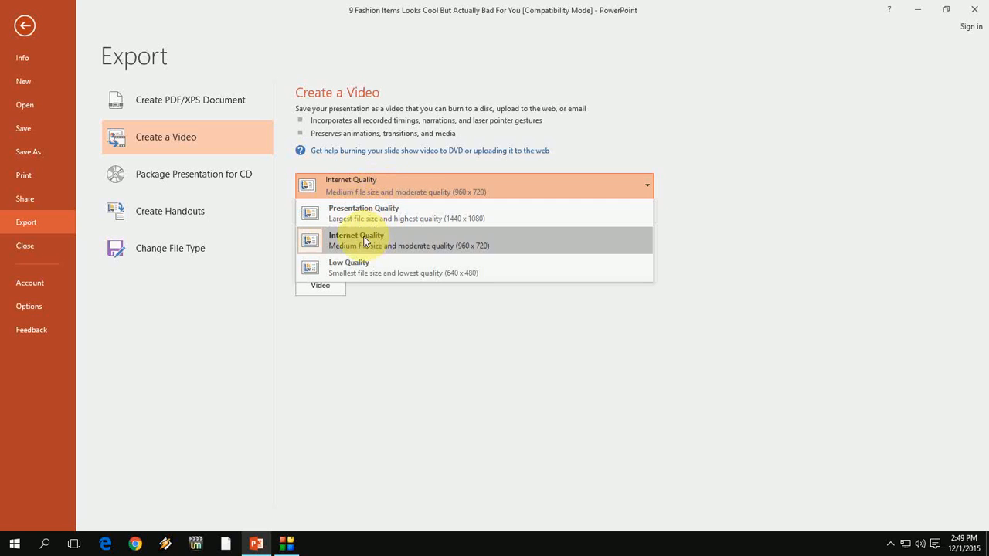
pyautogui.click(363, 240)
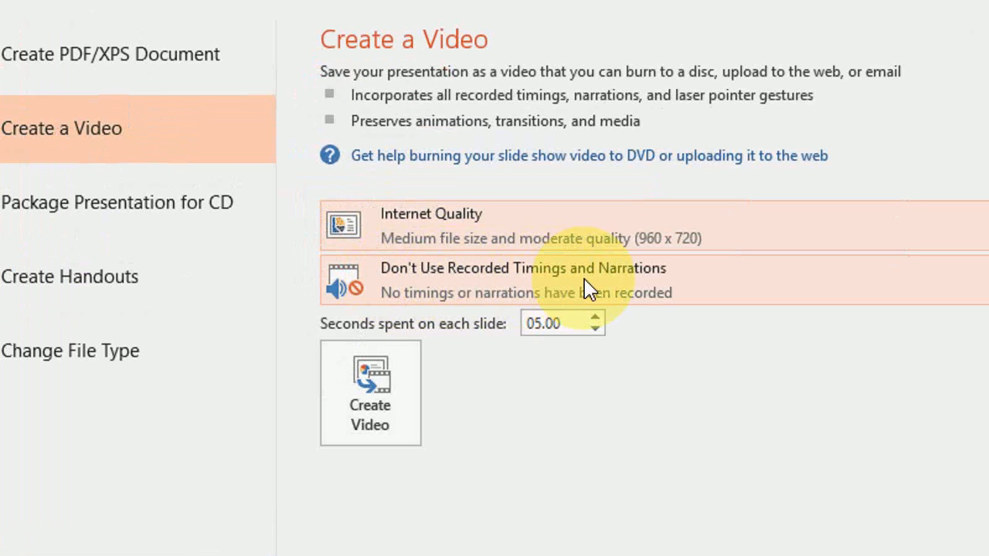
pyautogui.click(638, 290)
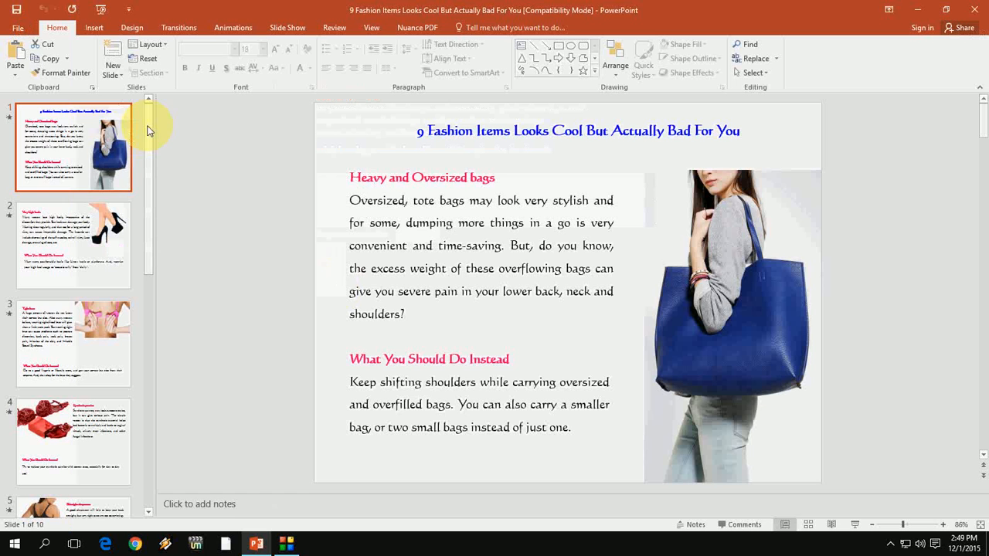
# - Save the presentation to the Desktop as MPEG-4 Video, declining to replace the existing mp4
pyautogui.click(22, 32)
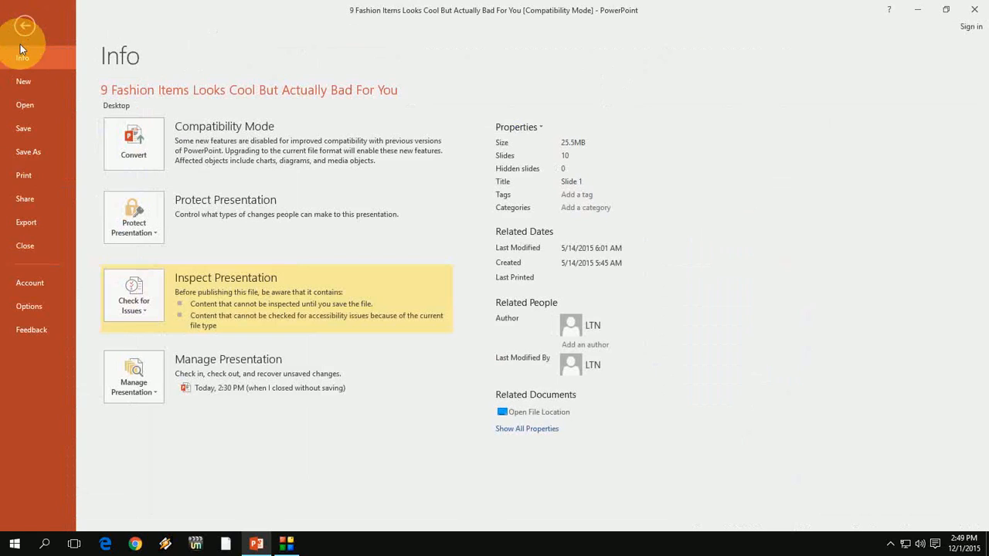
pyautogui.click(36, 151)
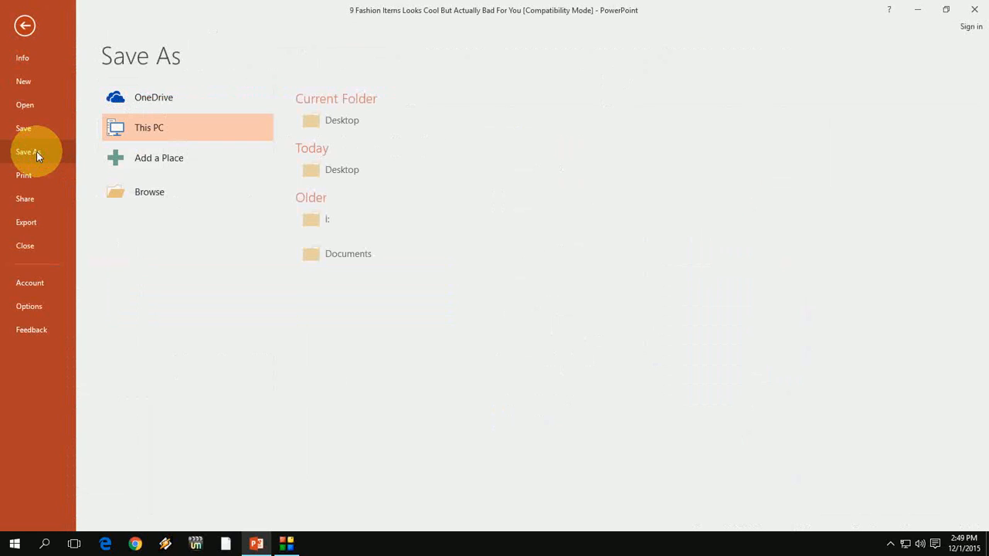
pyautogui.click(140, 203)
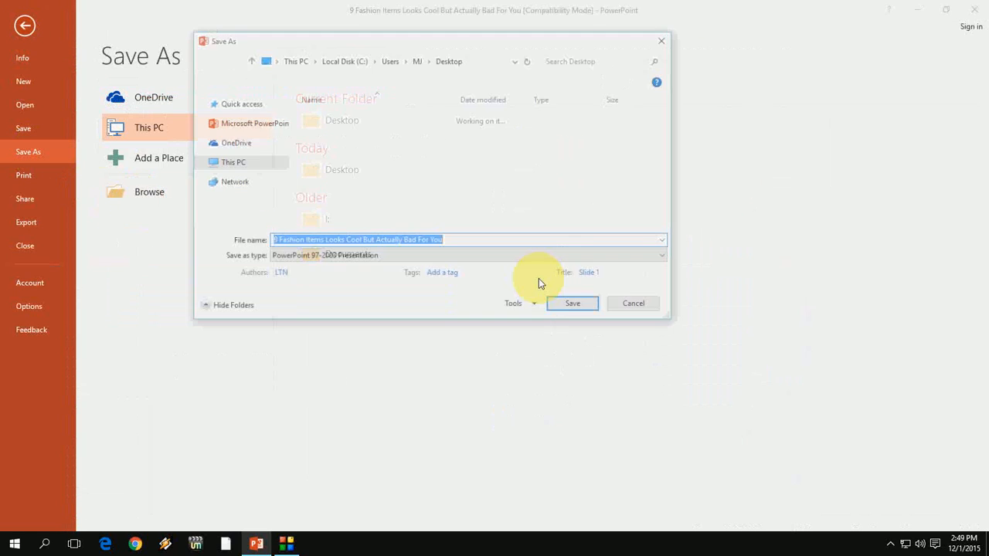
pyautogui.click(343, 258)
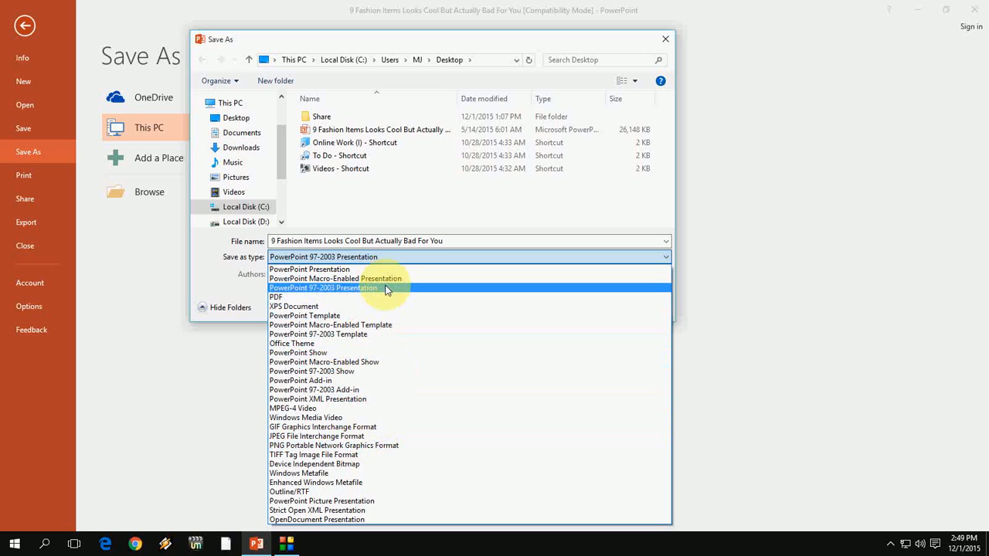
pyautogui.click(318, 409)
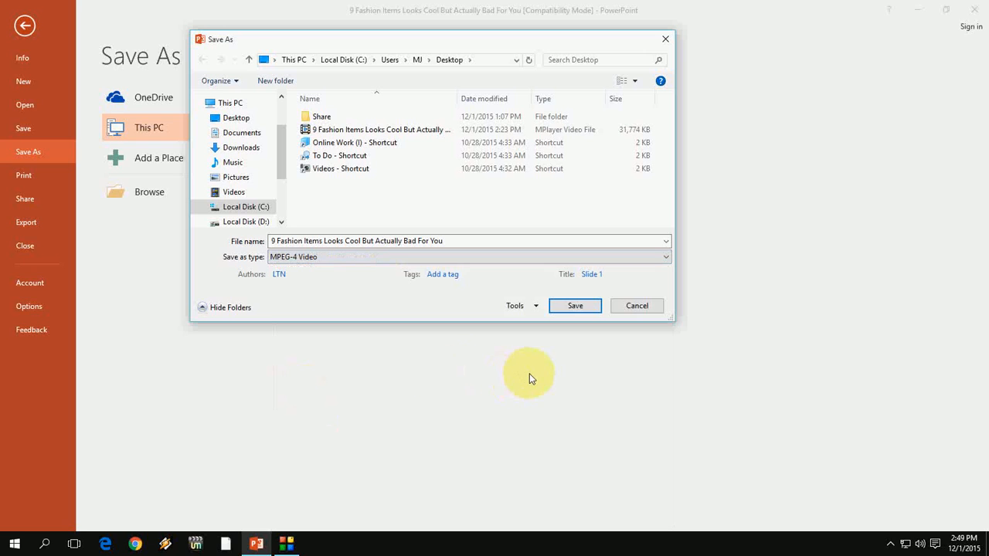
pyautogui.click(578, 309)
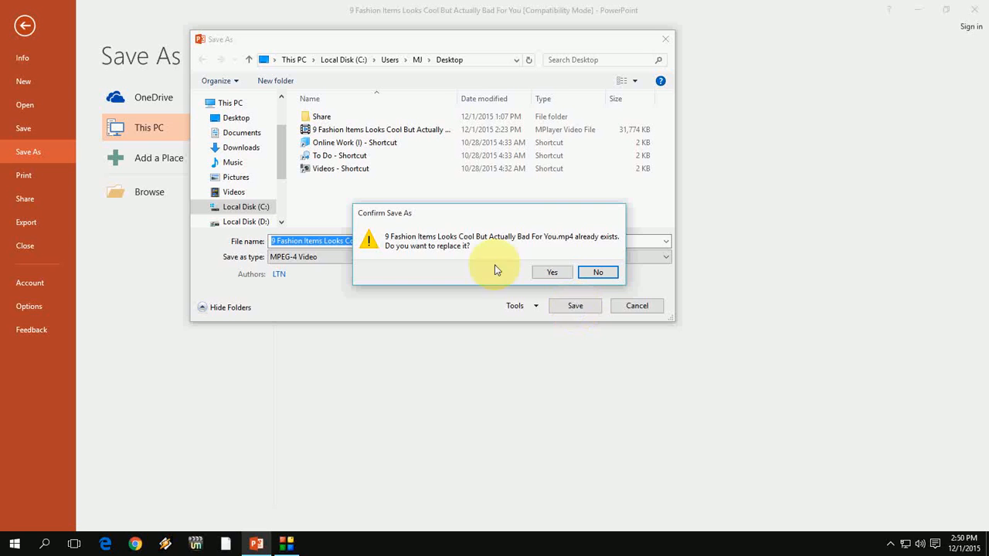
pyautogui.click(596, 272)
# - Save the video with ' 1' appended to its name and launch the exported file from the desktop
pyautogui.click(452, 241)
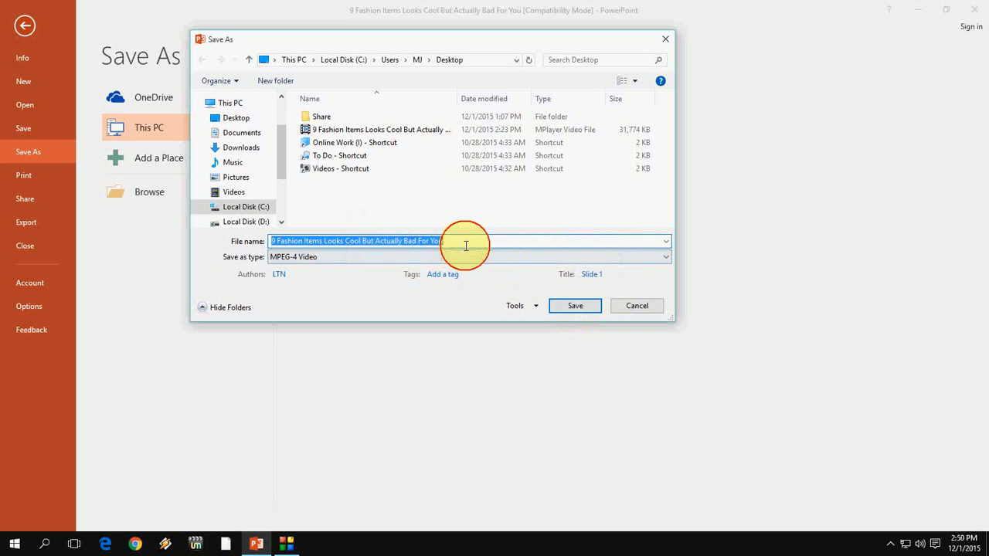
pyautogui.write('1')
pyautogui.click(561, 305)
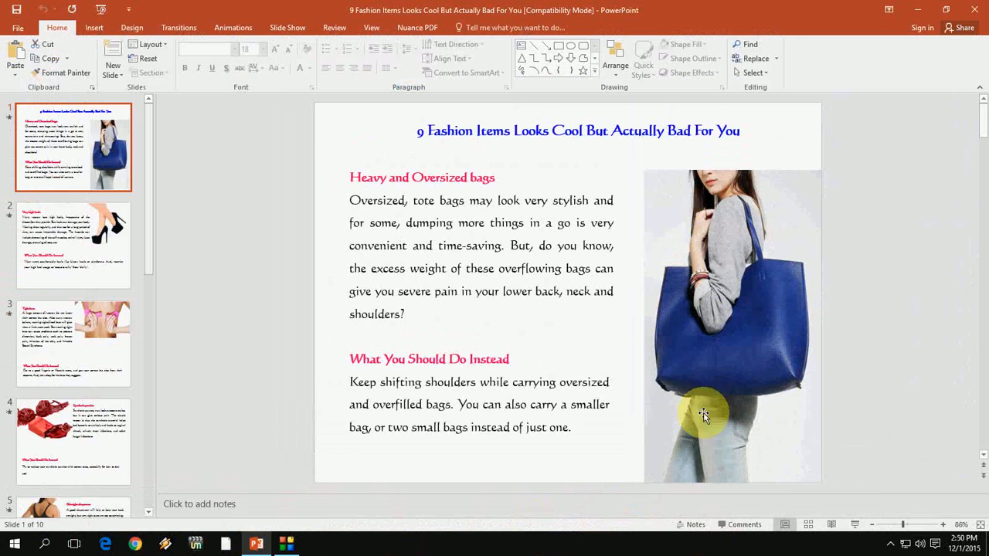
pyautogui.click(908, 9)
pyautogui.doubleClick(117, 354)
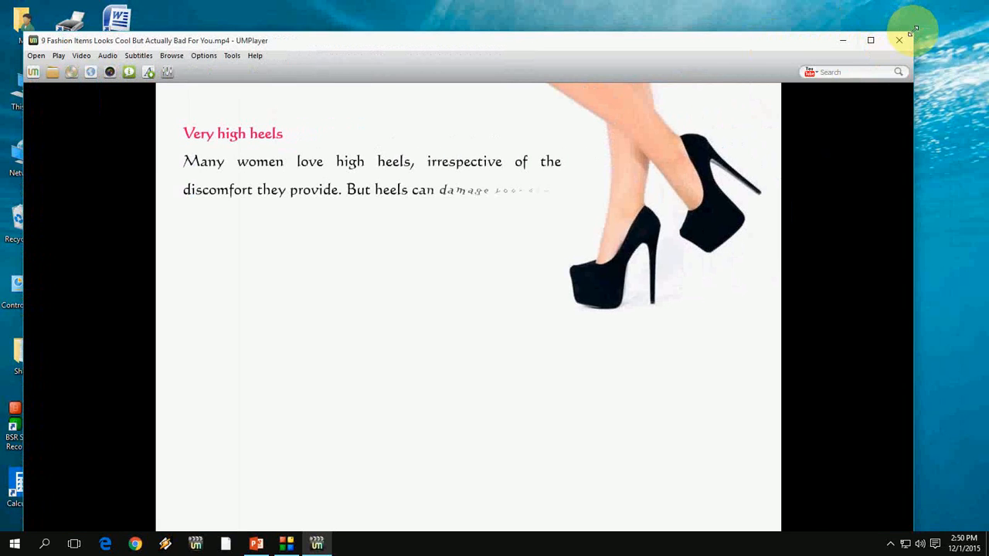
# - Reposition the UMPlayer window and play the fashion-items video from the start, skipping ahead
pyautogui.moveTo(769, 46)
pyautogui.mouseDown()
pyautogui.moveTo(537, 143)
pyautogui.moveTo(600, 47)
pyautogui.mouseUp()
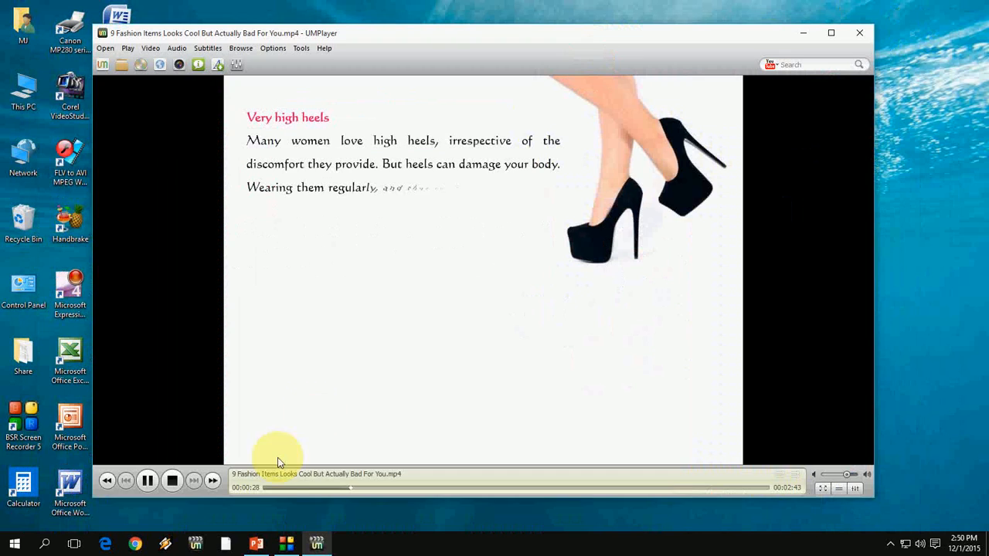
pyautogui.click(267, 491)
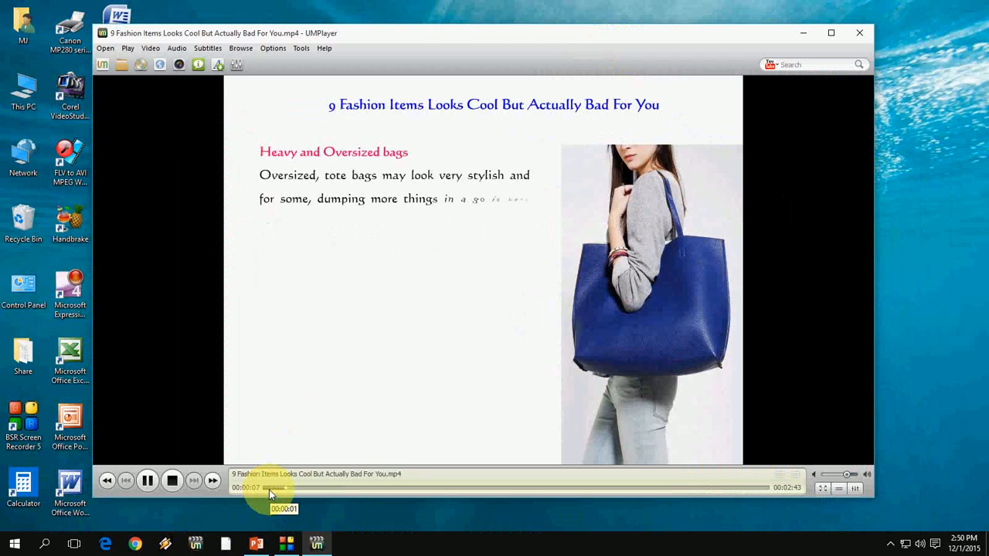
pyautogui.click(323, 488)
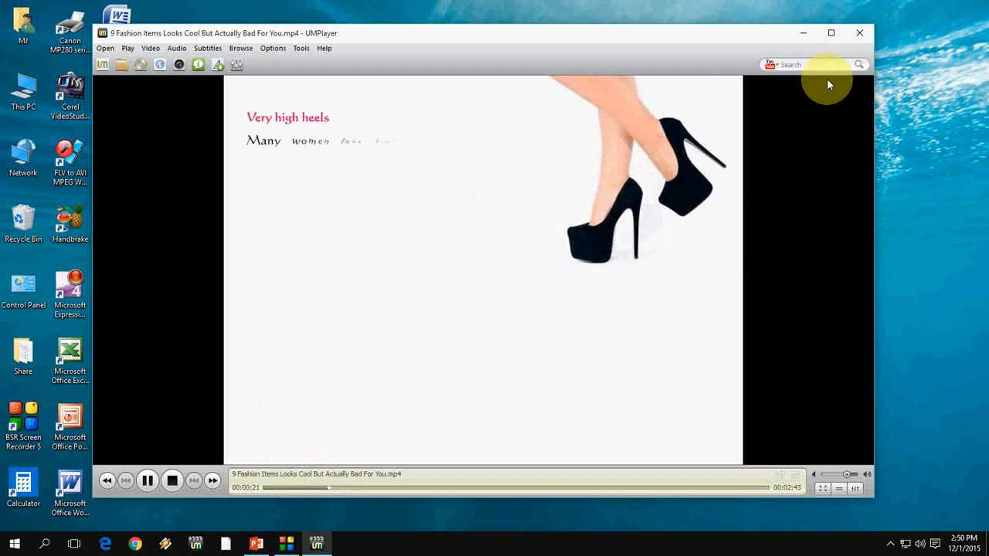
# - Close UMPlayer and refresh the desktop
pyautogui.click(860, 35)
pyautogui.rightClick(560, 113)
pyautogui.click(583, 152)
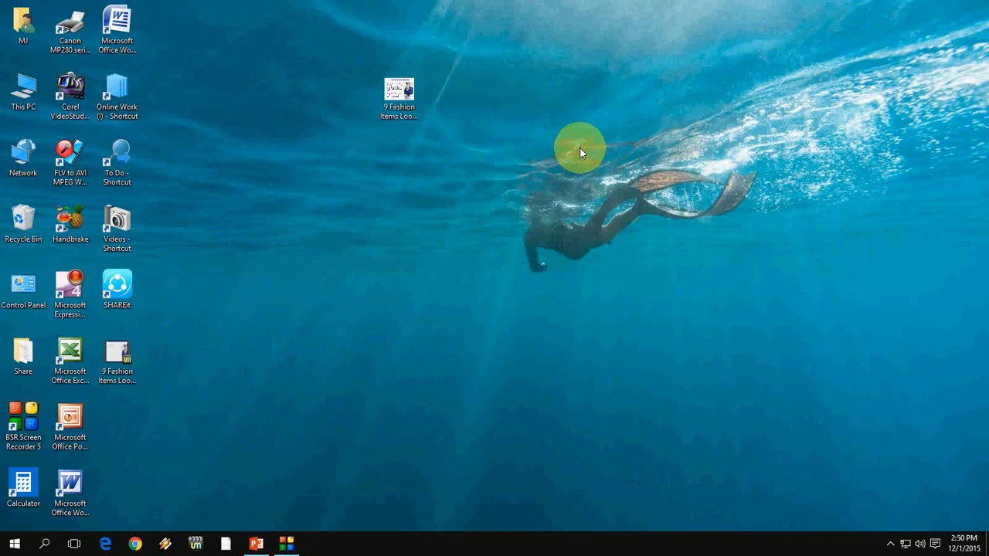